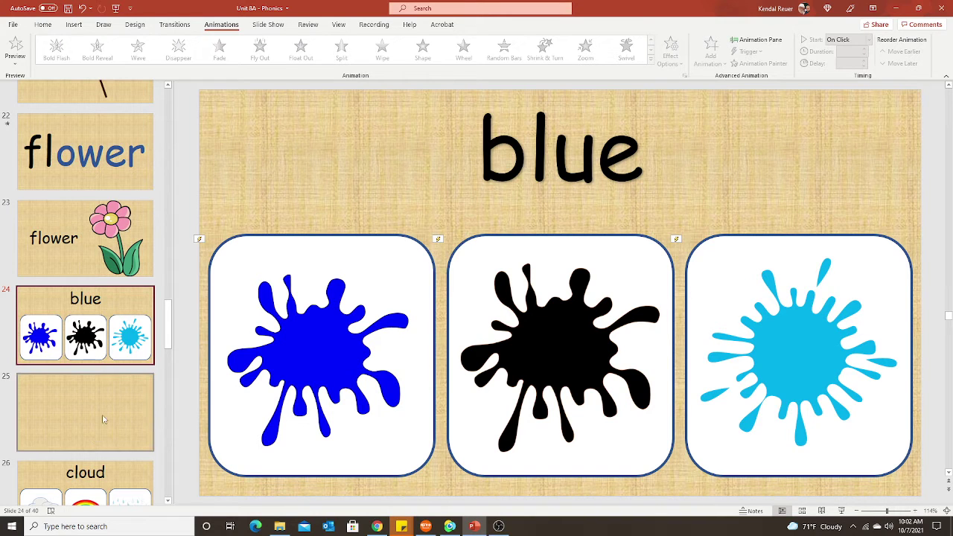
# Open the blank slide 25 after a quick look back at the blue slide 24.
pyautogui.click(103, 419)
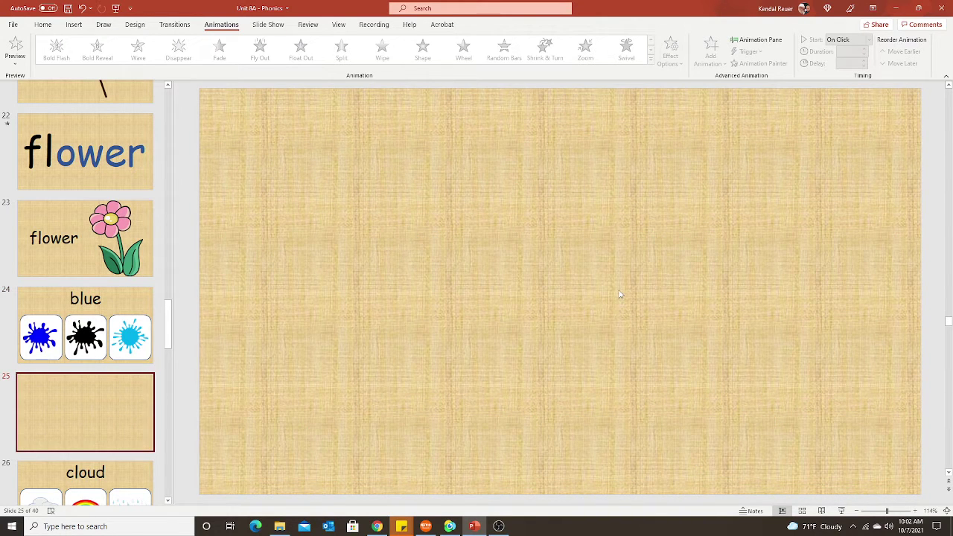
pyautogui.press('Up')
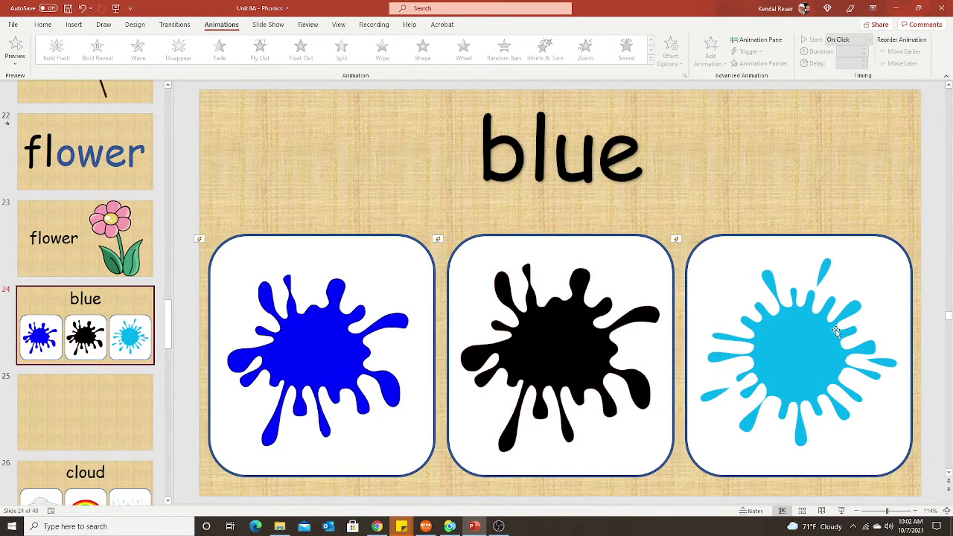
pyautogui.click(109, 410)
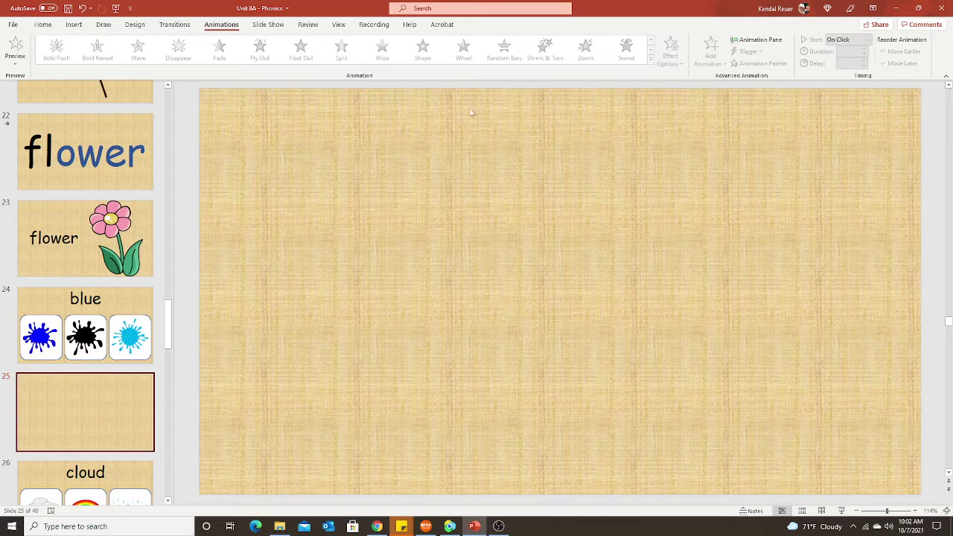
# Add a WordArt title reading 'dog' at the top centre of slide 25.
pyautogui.click(76, 25)
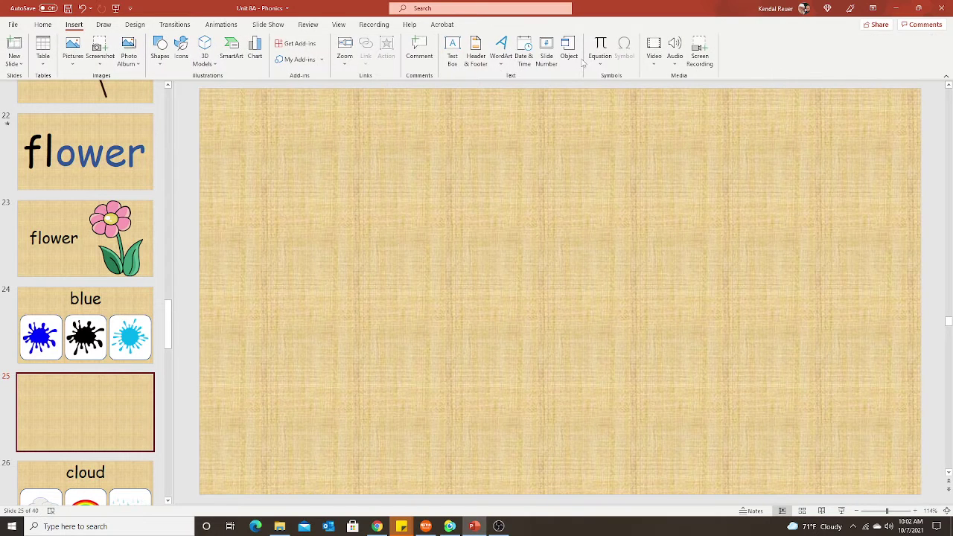
pyautogui.click(501, 49)
pyautogui.click(488, 171)
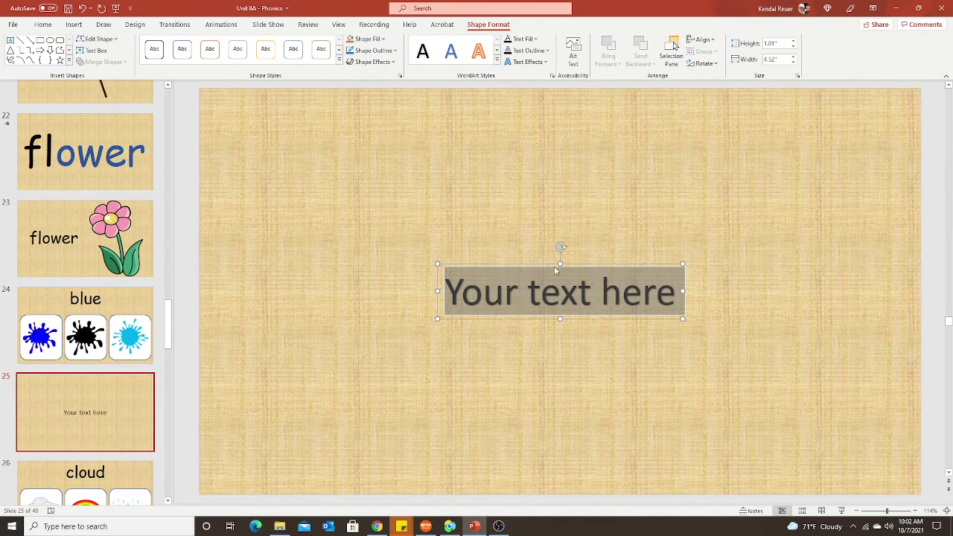
pyautogui.moveTo(549, 263); pyautogui.dragTo(539, 121)
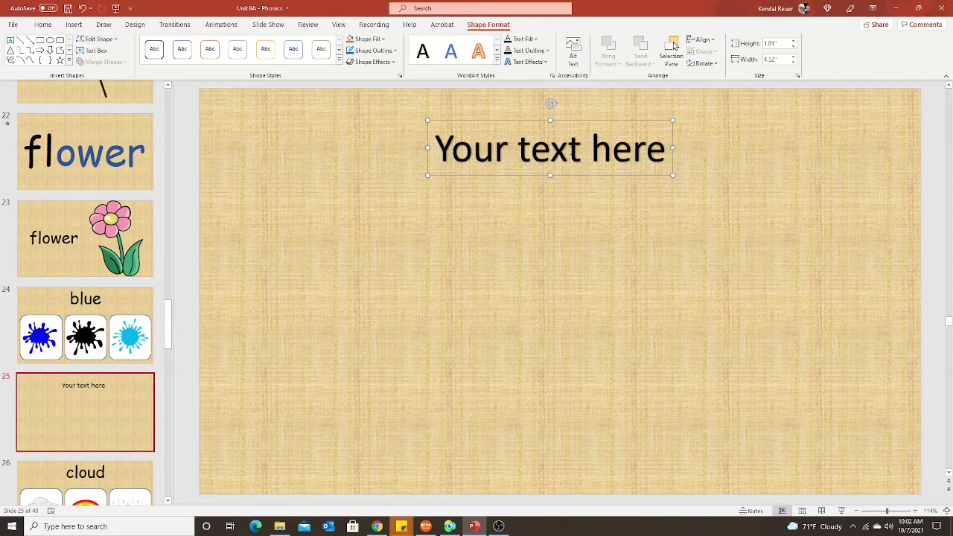
pyautogui.moveTo(667, 150); pyautogui.dragTo(475, 150)
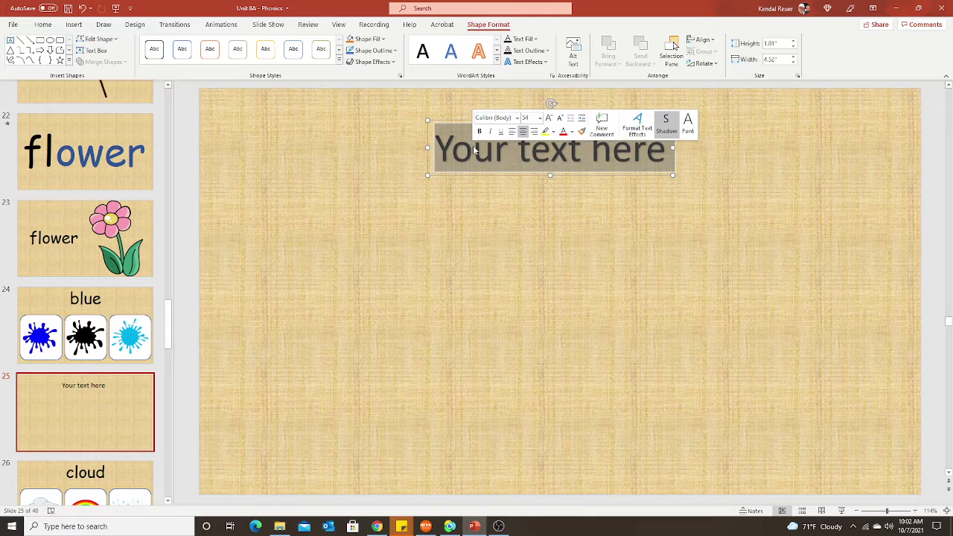
pyautogui.write('dog')
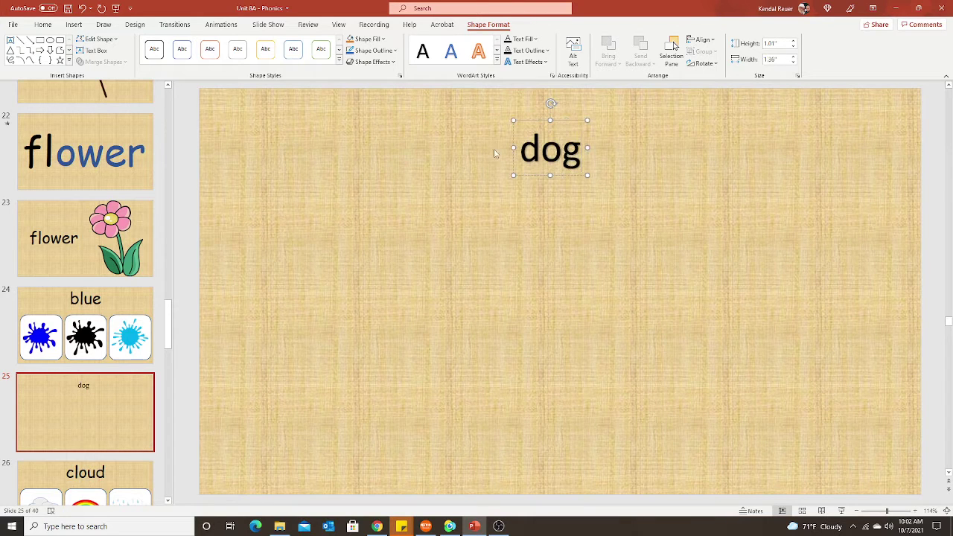
pyautogui.click(527, 297)
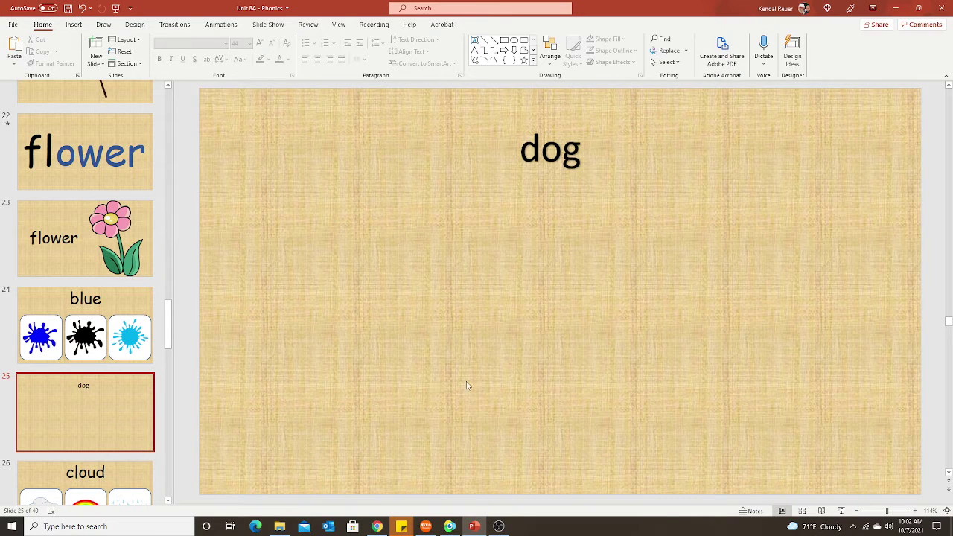
# Draw a rounded rectangle on the left side of the slide below the 'dog' title.
pyautogui.click(74, 25)
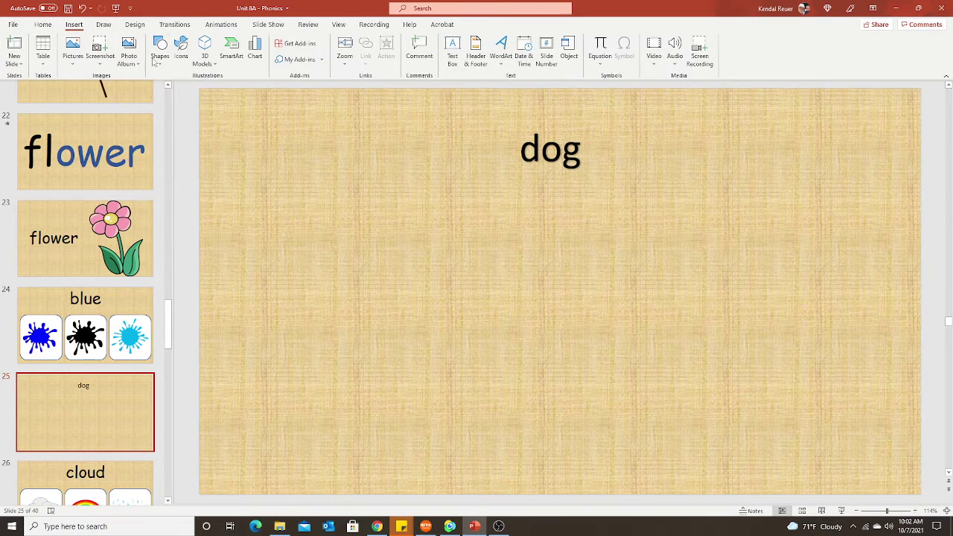
pyautogui.click(160, 52)
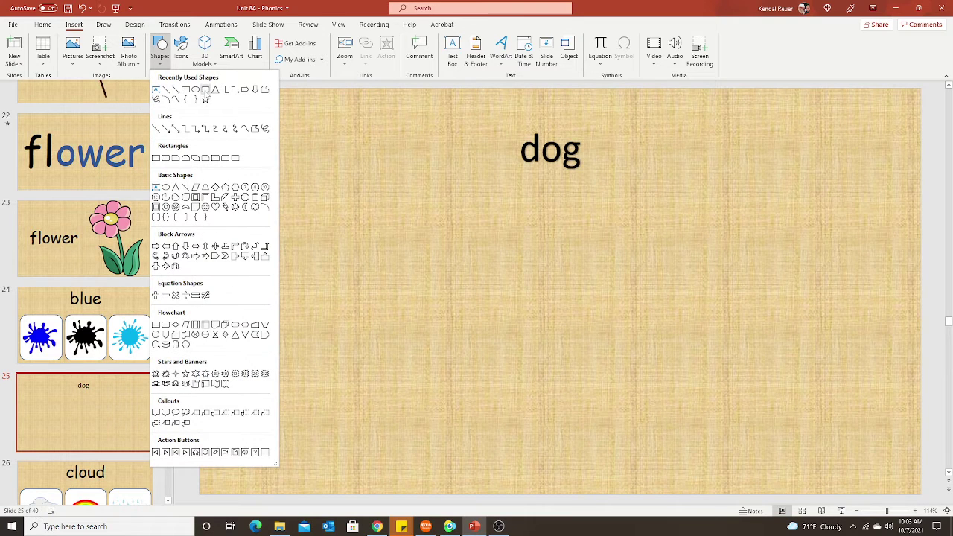
pyautogui.click(205, 90)
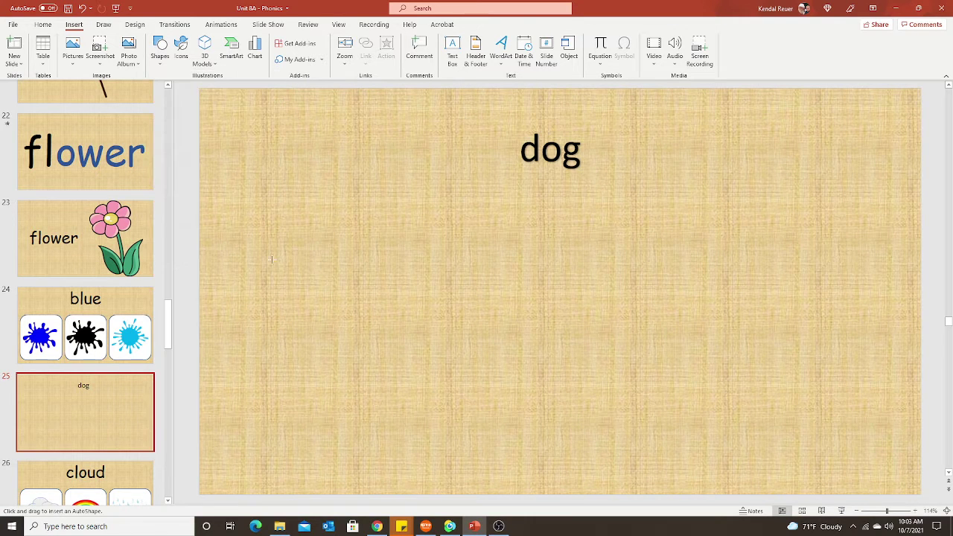
pyautogui.moveTo(260, 228); pyautogui.dragTo(442, 427)
pyautogui.moveTo(364, 336)
pyautogui.mouseDown()
pyautogui.moveTo(370, 344)
pyautogui.moveTo(361, 342)
pyautogui.mouseUp()
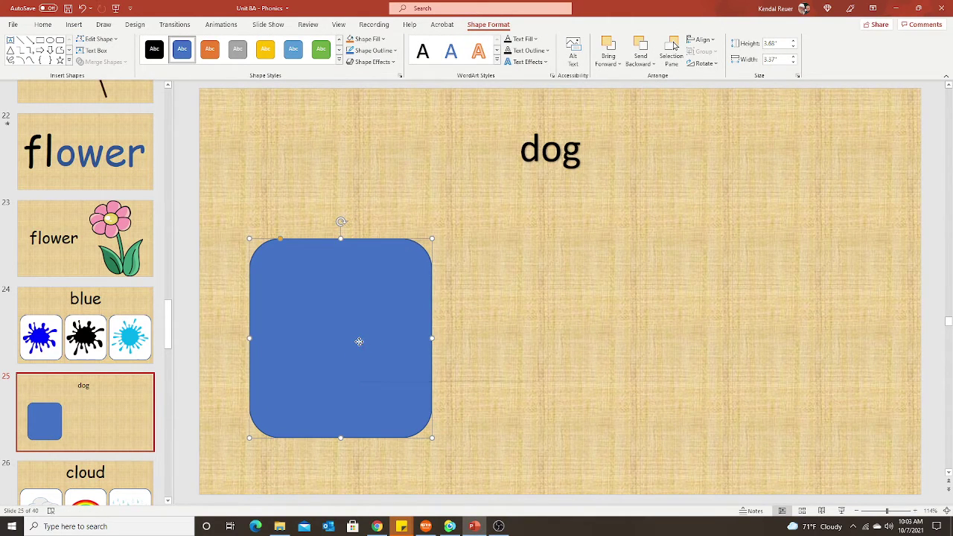
# Give the rounded rectangle a white fill and a 3 pt black outline, nudging it slightly lower.
pyautogui.rightClick(362, 342)
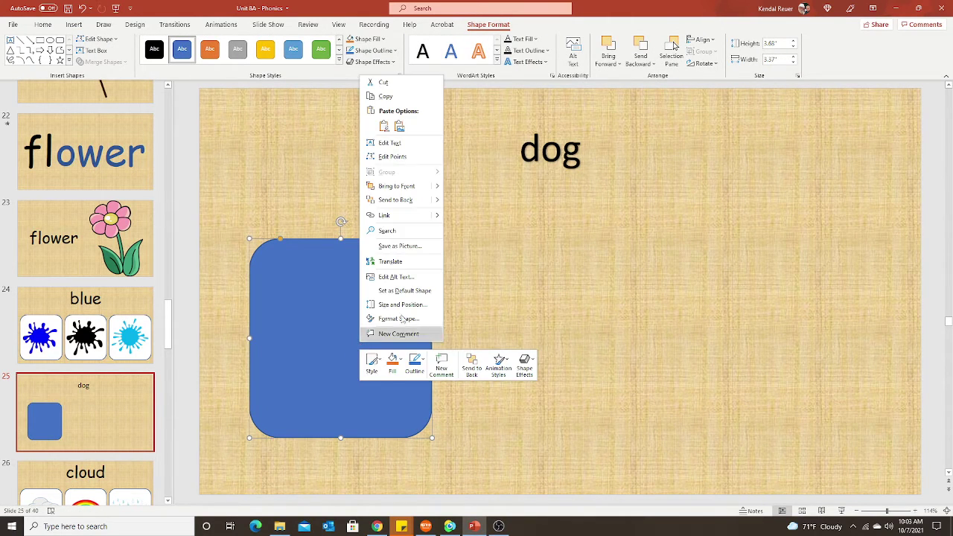
pyautogui.click(396, 365)
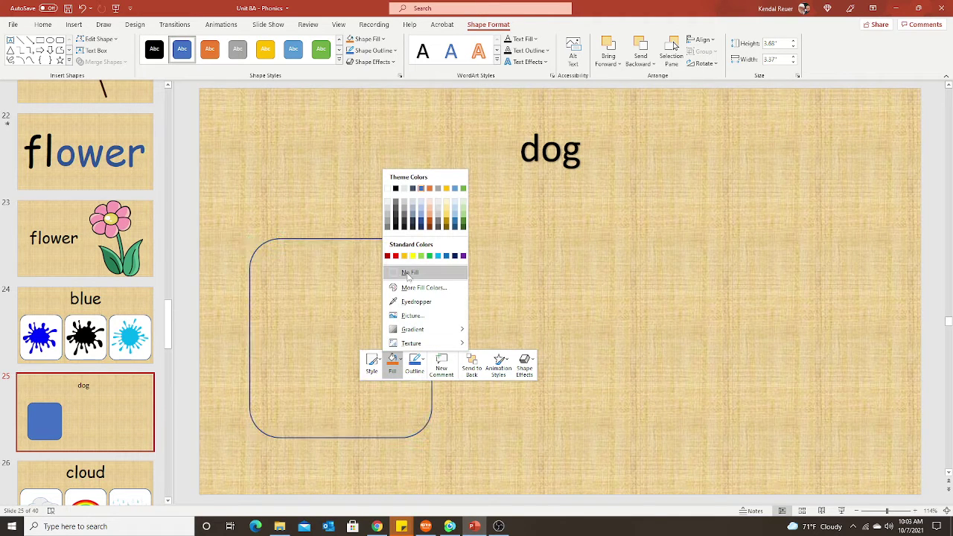
pyautogui.click(388, 189)
pyautogui.click(415, 365)
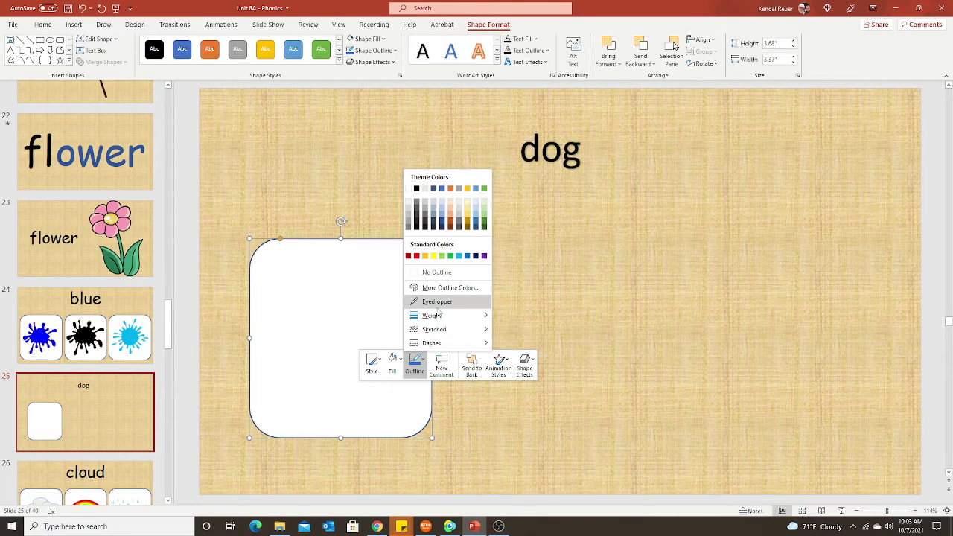
pyautogui.moveTo(436, 320)
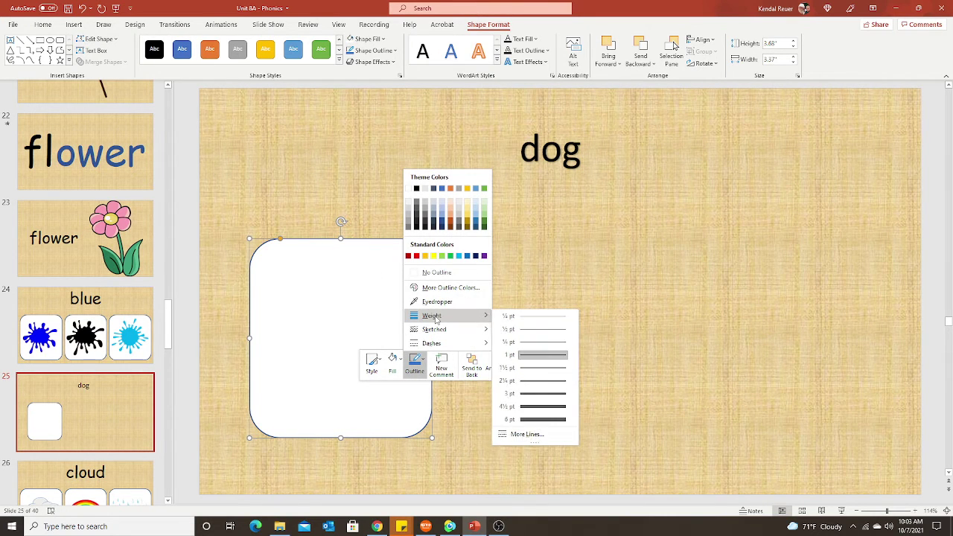
pyautogui.click(417, 189)
pyautogui.click(417, 368)
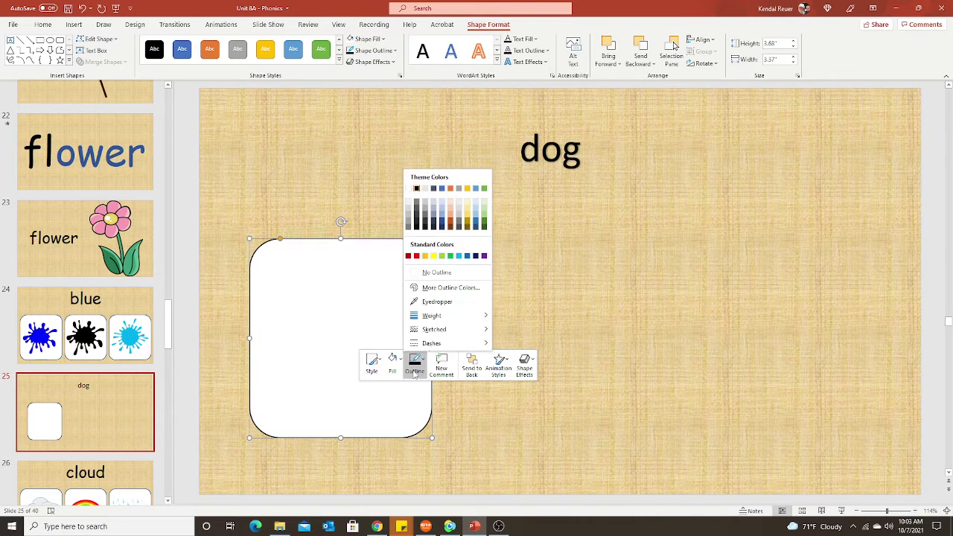
pyautogui.moveTo(439, 315)
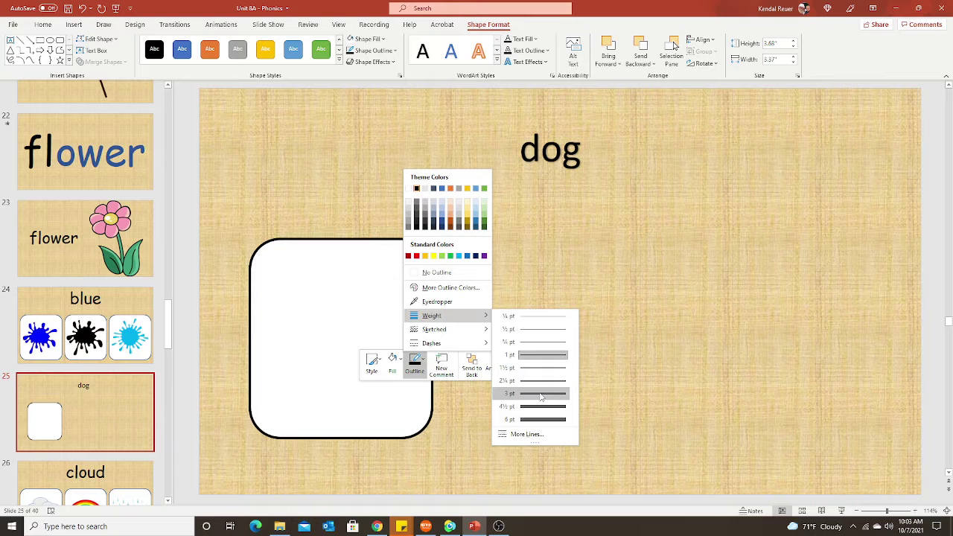
pyautogui.click(540, 397)
pyautogui.click(560, 249)
pyautogui.moveTo(348, 347)
pyautogui.mouseDown()
pyautogui.moveTo(338, 349)
pyautogui.moveTo(346, 354)
pyautogui.mouseUp()
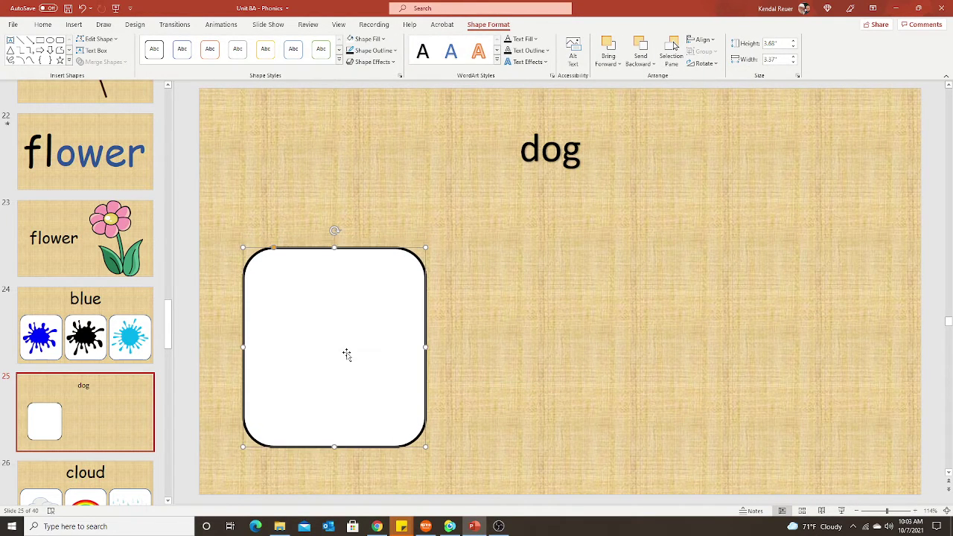
# Copy the white card and paste two copies in a row to its right.
pyautogui.rightClick(346, 354)
pyautogui.click(378, 111)
pyautogui.rightClick(469, 269)
pyautogui.click(490, 288)
pyautogui.moveTo(396, 313); pyautogui.dragTo(595, 309)
pyautogui.rightClick(724, 298)
pyautogui.click(751, 319)
pyautogui.moveTo(381, 339); pyautogui.dragTo(818, 326)
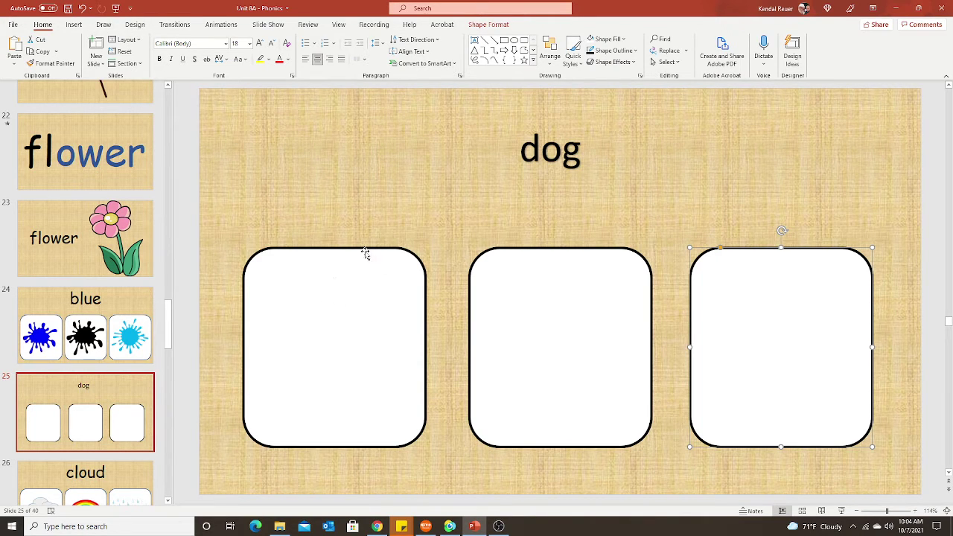
# Search online pictures for 'happy face emoji' and insert the grinning thumbs-up emoji.
pyautogui.click(82, 28)
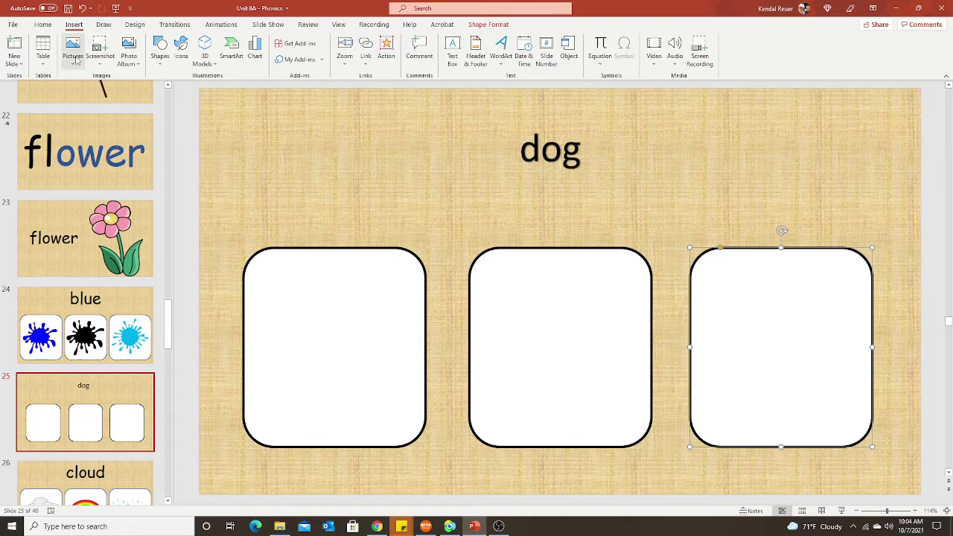
pyautogui.click(78, 53)
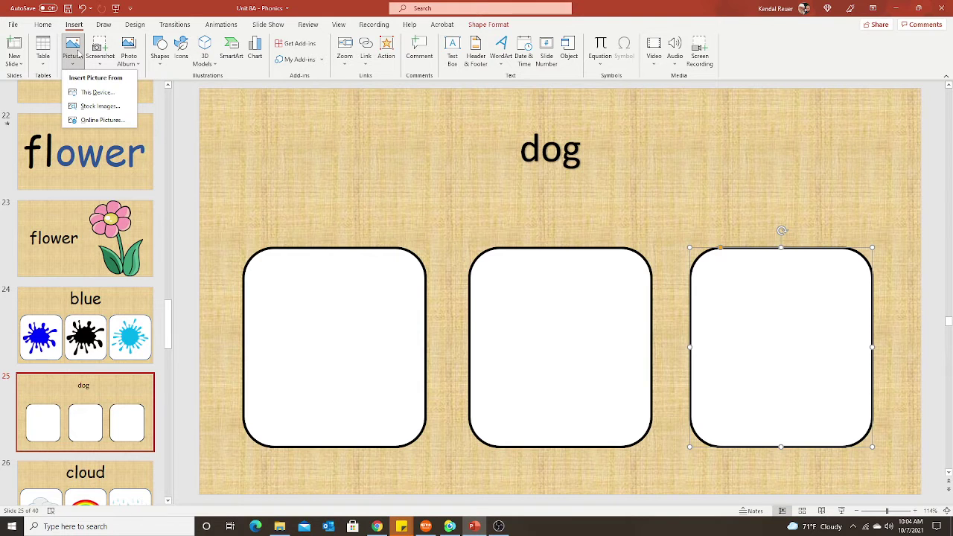
pyautogui.click(100, 120)
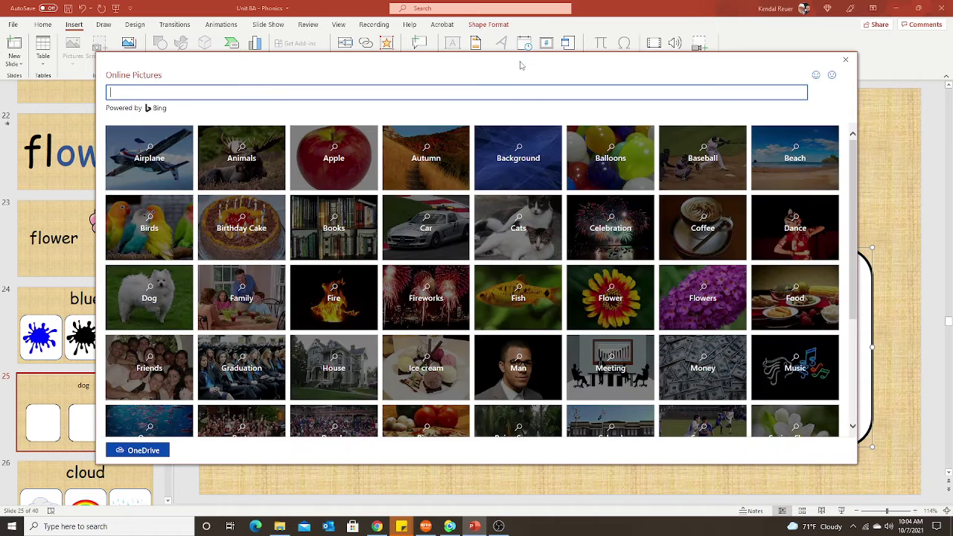
pyautogui.moveTo(510, 66); pyautogui.dragTo(558, 85)
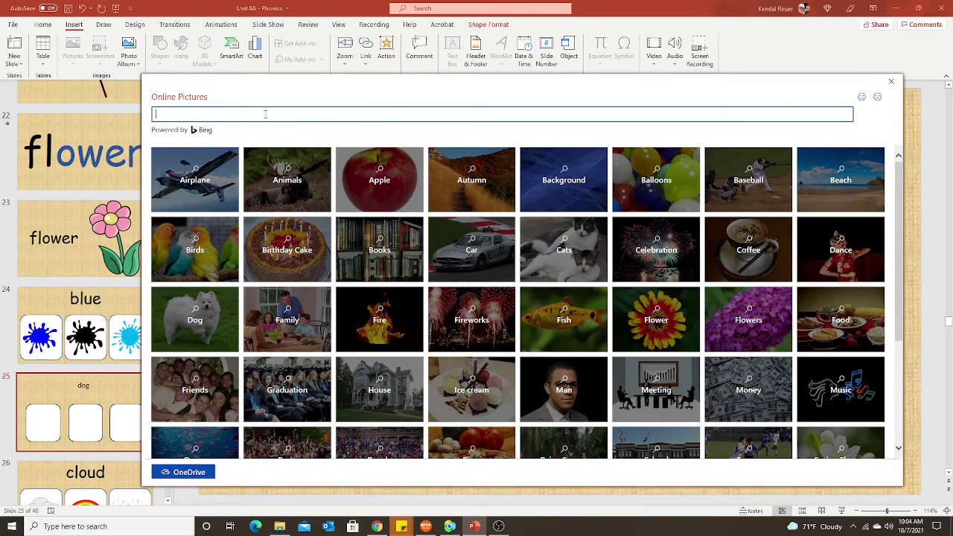
pyautogui.write('happy face emoji')
pyautogui.press('Return')
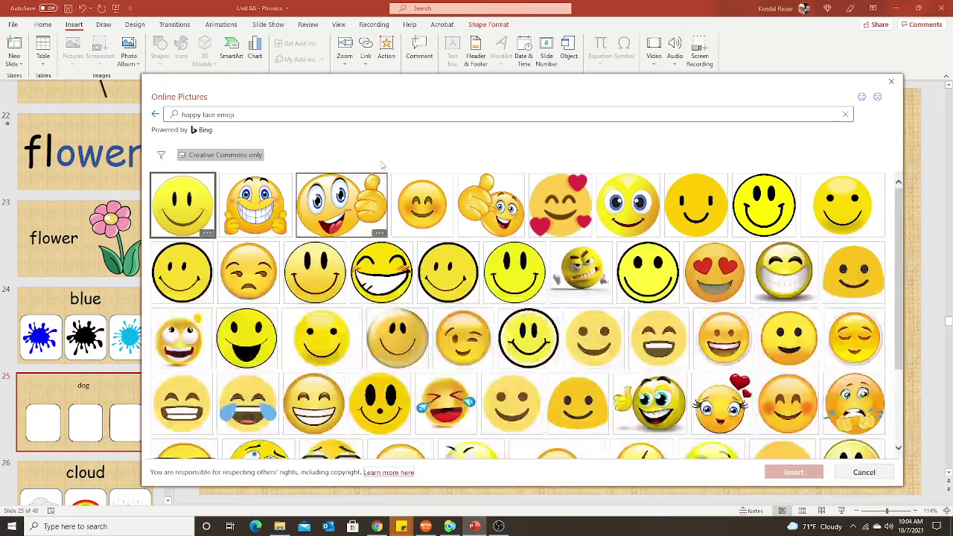
pyautogui.moveTo(468, 89); pyautogui.dragTo(343, 92)
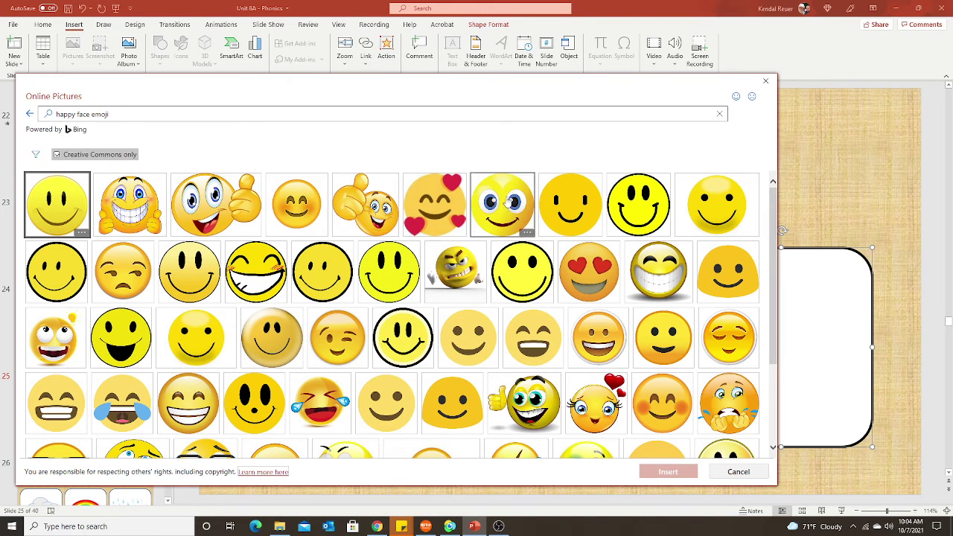
pyautogui.doubleClick(133, 213)
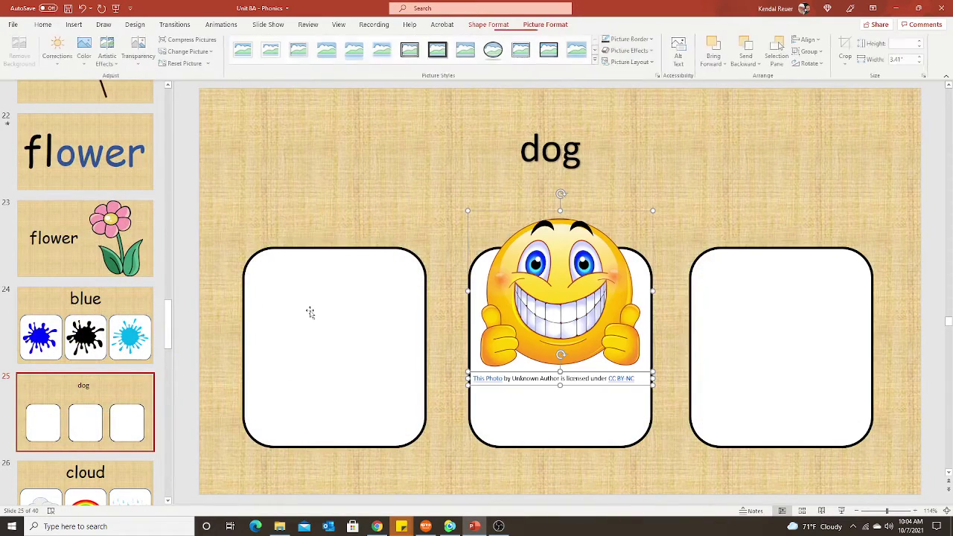
# Delete the emoji's attribution caption text and its empty caption box.
pyautogui.moveTo(559, 334); pyautogui.dragTo(357, 240)
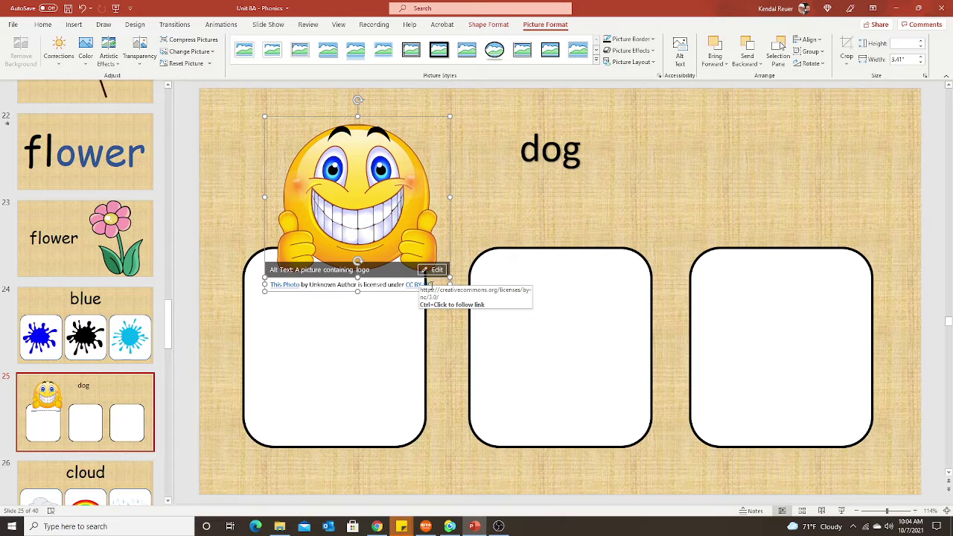
pyautogui.click(272, 284)
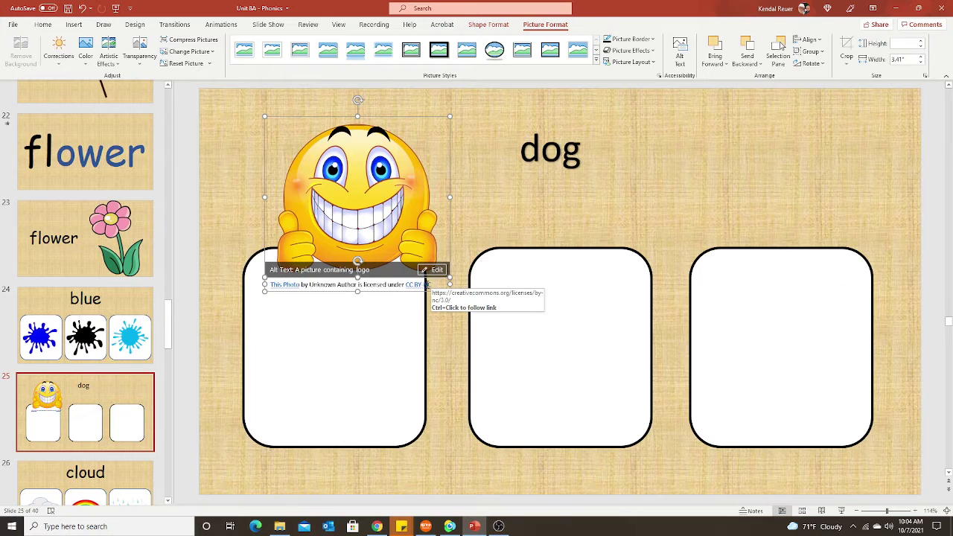
pyautogui.moveTo(430, 284); pyautogui.dragTo(274, 285)
pyautogui.press('Delete')
pyautogui.press('Escape')
pyautogui.press('Delete')
# Shrink the grinning emoji and place it above the left card at the top-left.
pyautogui.moveTo(362, 211); pyautogui.dragTo(339, 370)
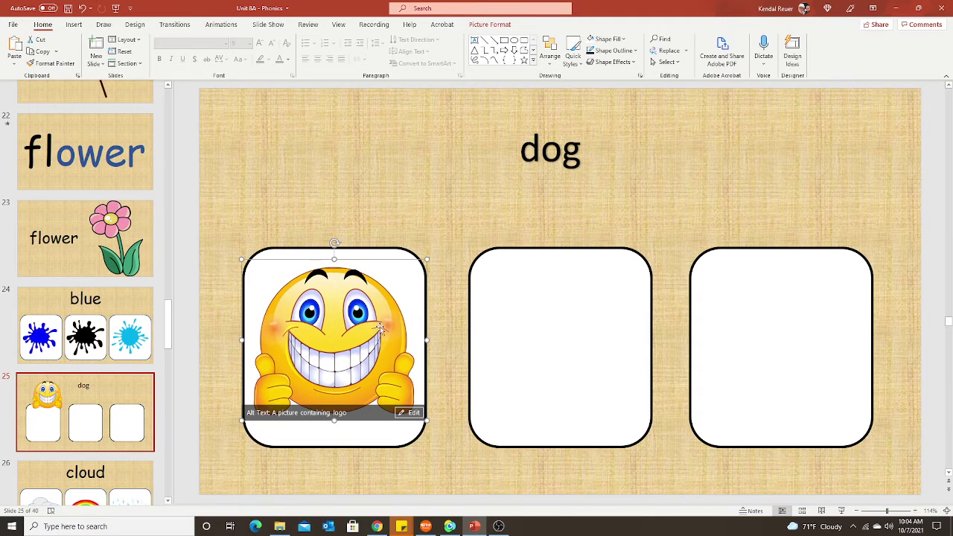
pyautogui.moveTo(422, 260); pyautogui.dragTo(402, 278)
pyautogui.moveTo(352, 342); pyautogui.dragTo(361, 159)
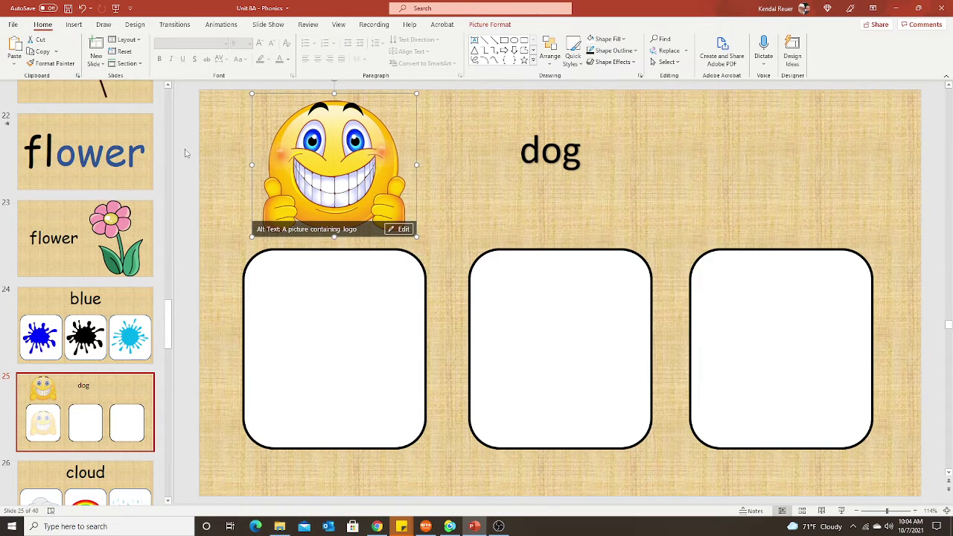
pyautogui.click(78, 25)
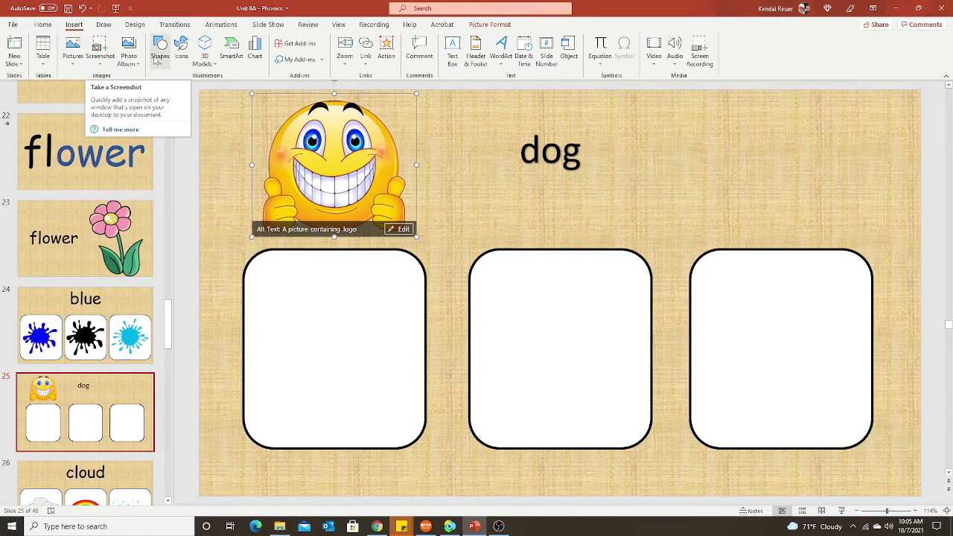
# Search online pictures for 'sad face emoji' and insert a worried-face emoji.
pyautogui.click(76, 53)
pyautogui.click(101, 120)
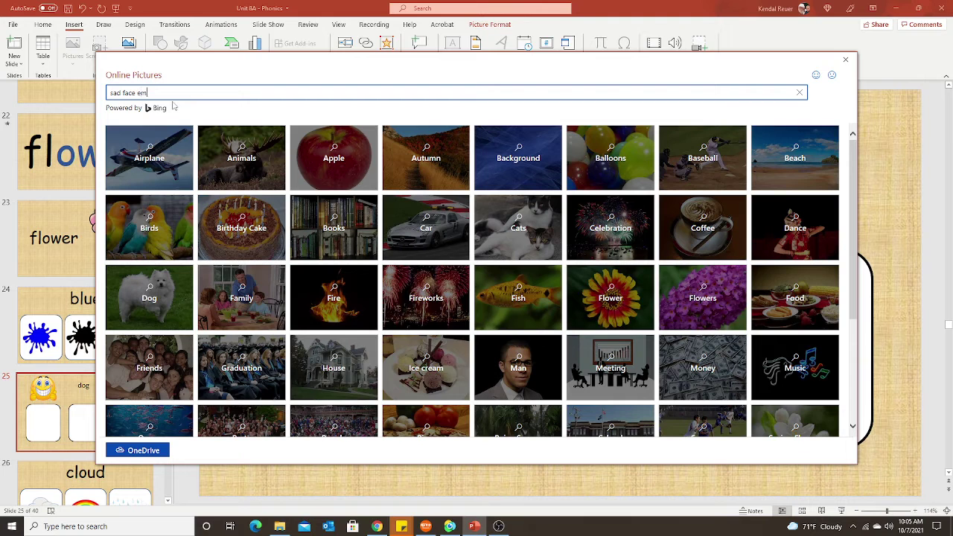
pyautogui.press('Return')
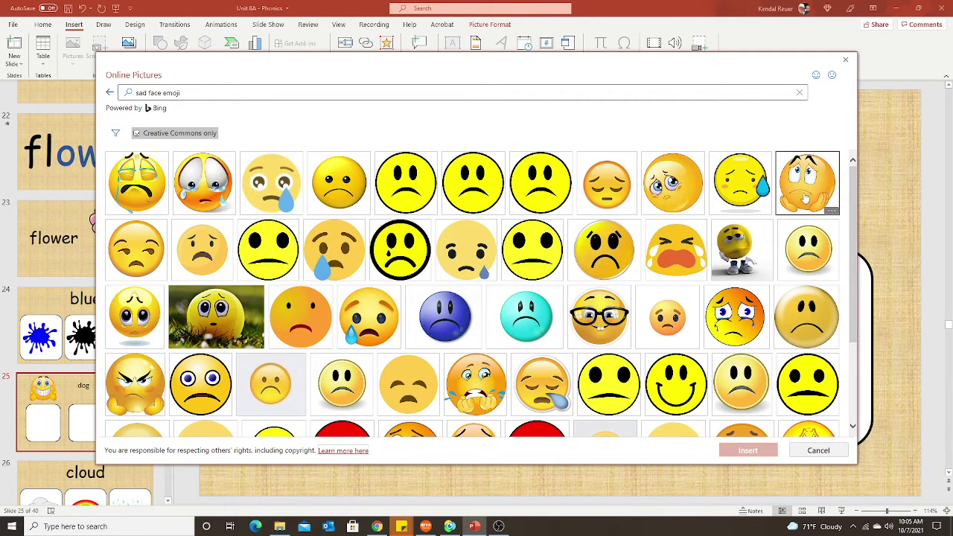
pyautogui.press('Escape')
# Delete the worried emoji's caption, enlarge it, and place it above the right card.
pyautogui.moveTo(554, 363); pyautogui.dragTo(723, 221)
pyautogui.press('Delete')
pyautogui.moveTo(766, 164); pyautogui.dragTo(775, 351)
pyautogui.moveTo(819, 301); pyautogui.dragTo(860, 278)
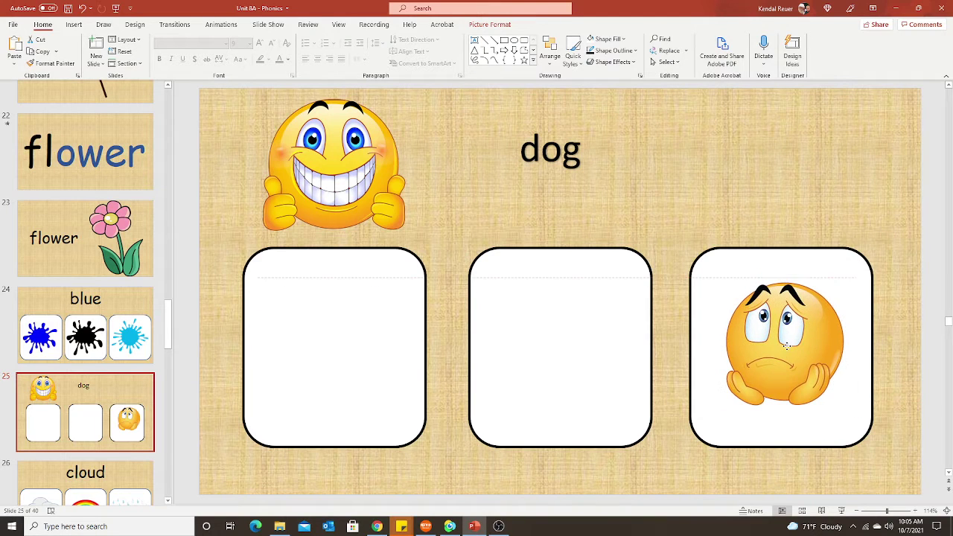
pyautogui.moveTo(786, 343); pyautogui.dragTo(776, 174)
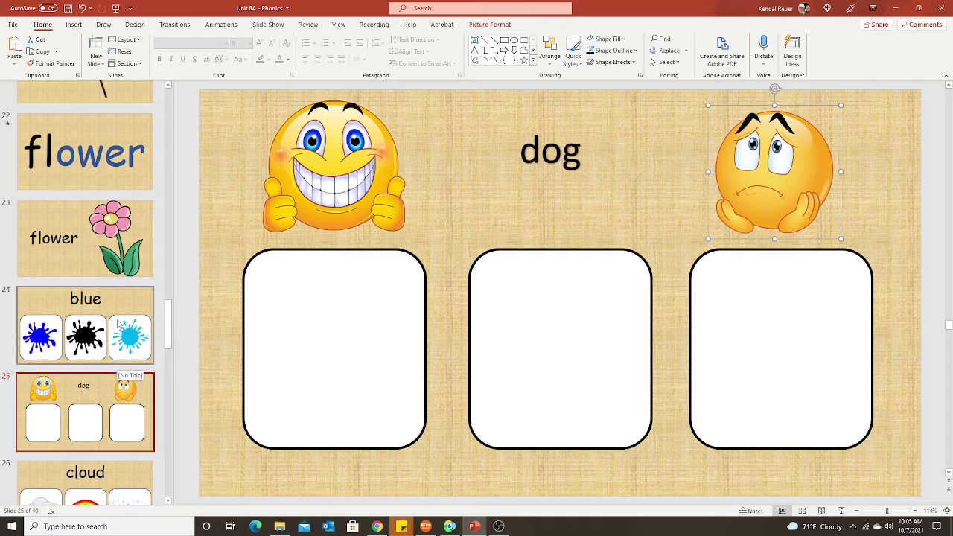
# Duplicate the dog slide and open the new copy, slide 26.
pyautogui.rightClick(86, 430)
pyautogui.click(123, 303)
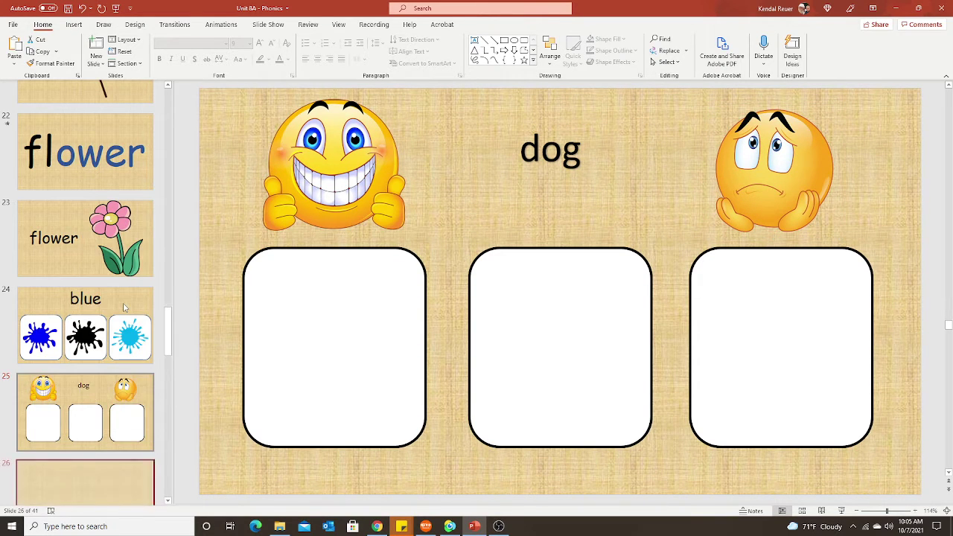
pyautogui.press('Up')
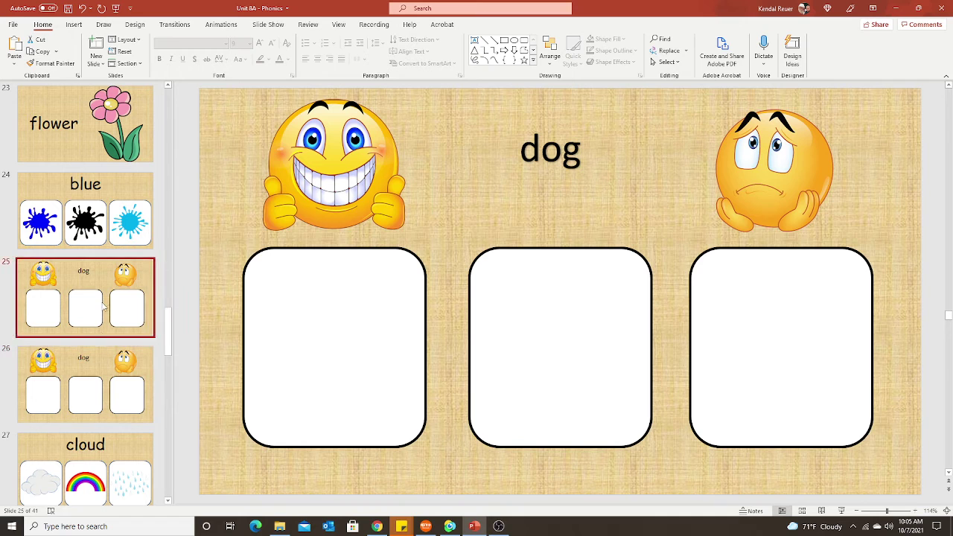
pyautogui.click(91, 389)
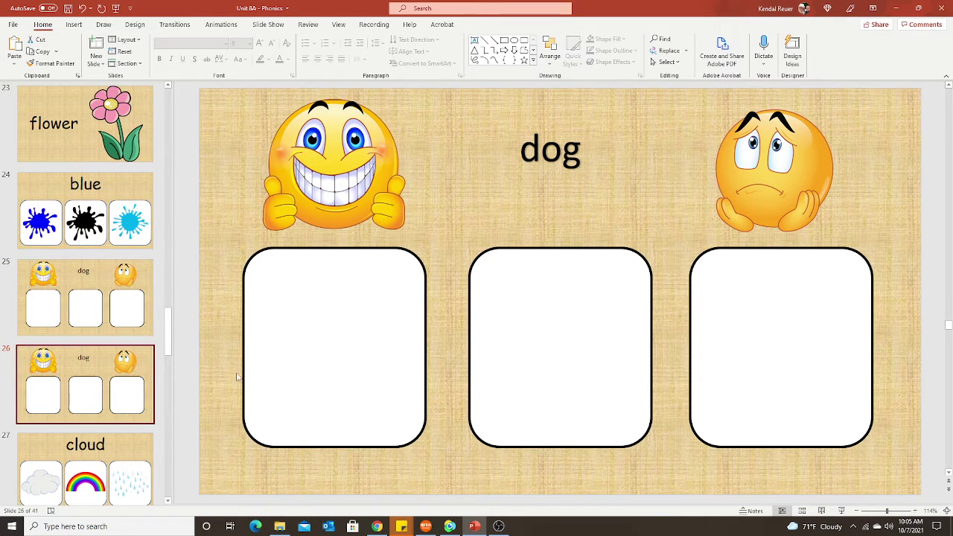